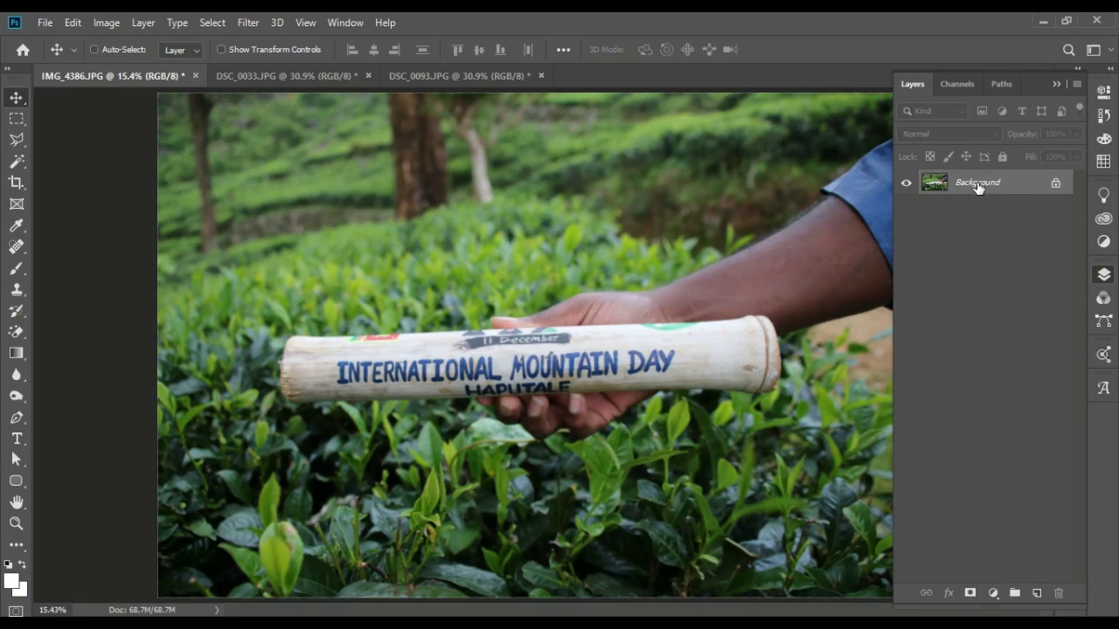
- Duplicate the tea-field photo layer twice, creating Layer 1 and Layer 1 copy
drag(977, 187, 477, 481)
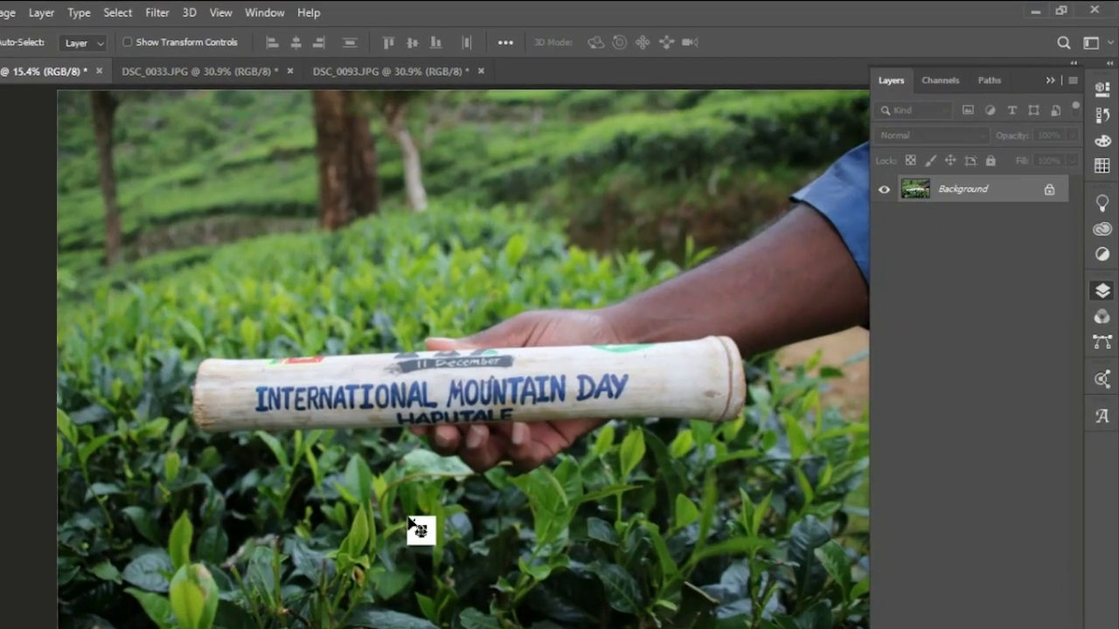
drag(410, 521, 911, 194)
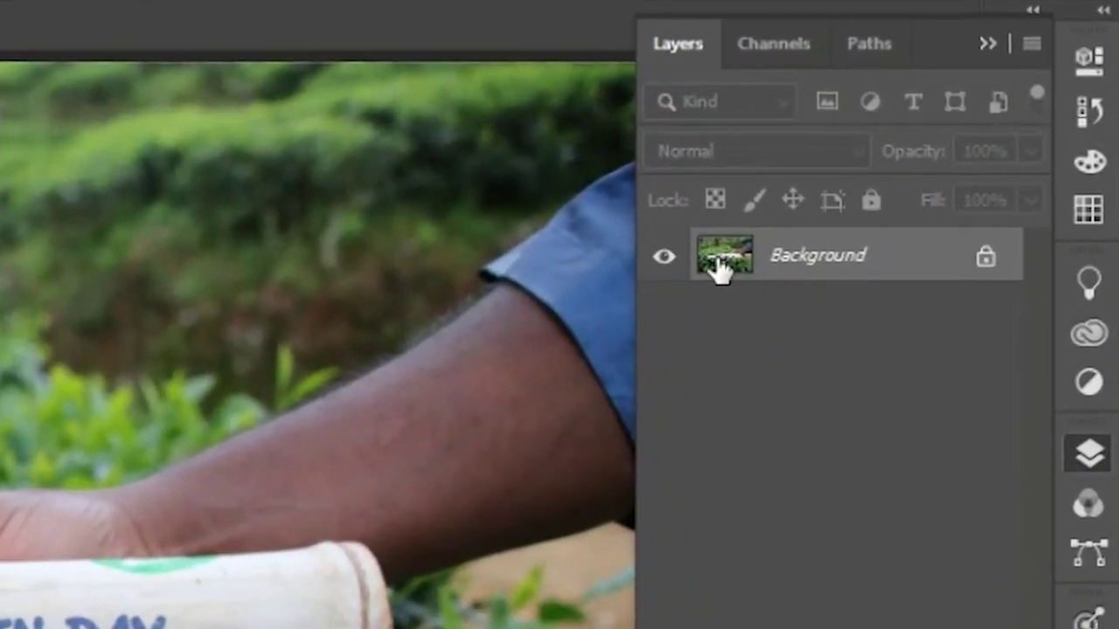
drag(718, 262, 837, 258)
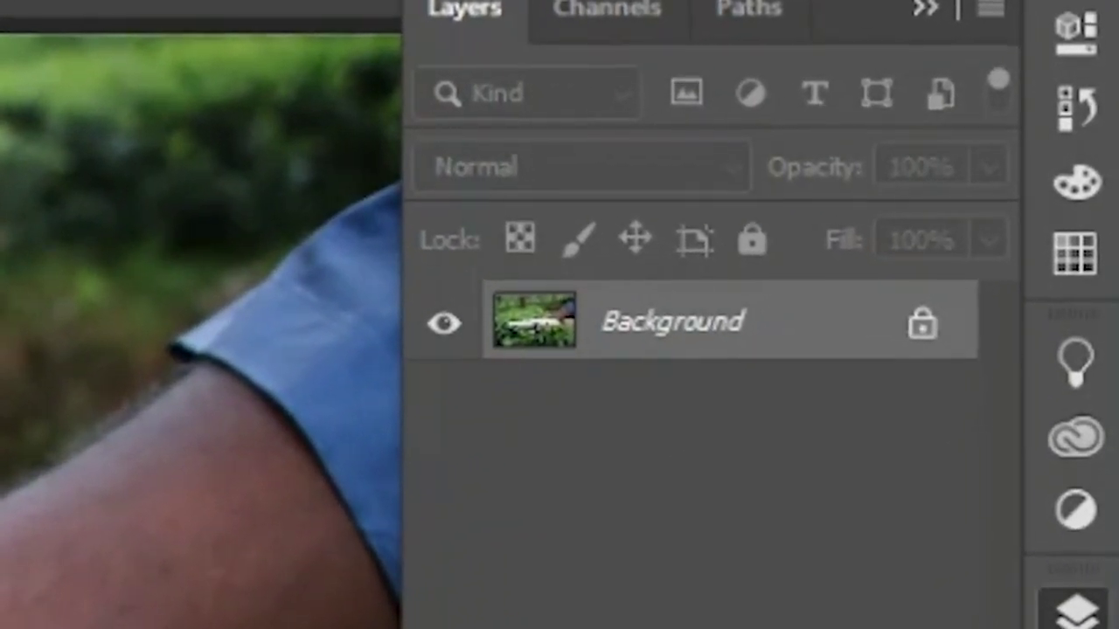
key(ctrl+j)
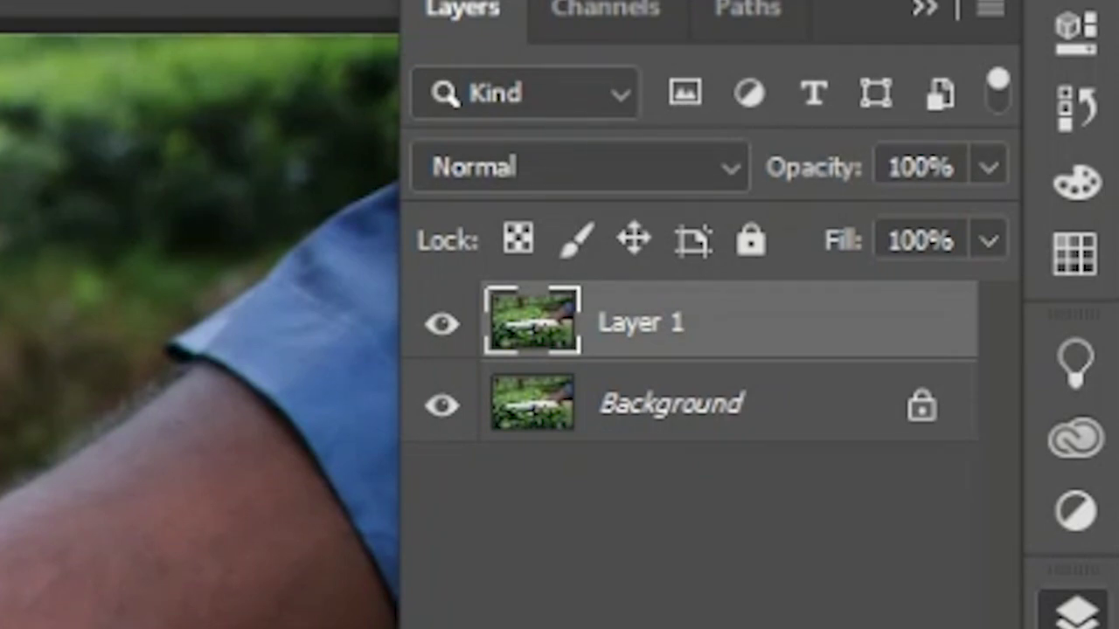
key(ctrl+j)
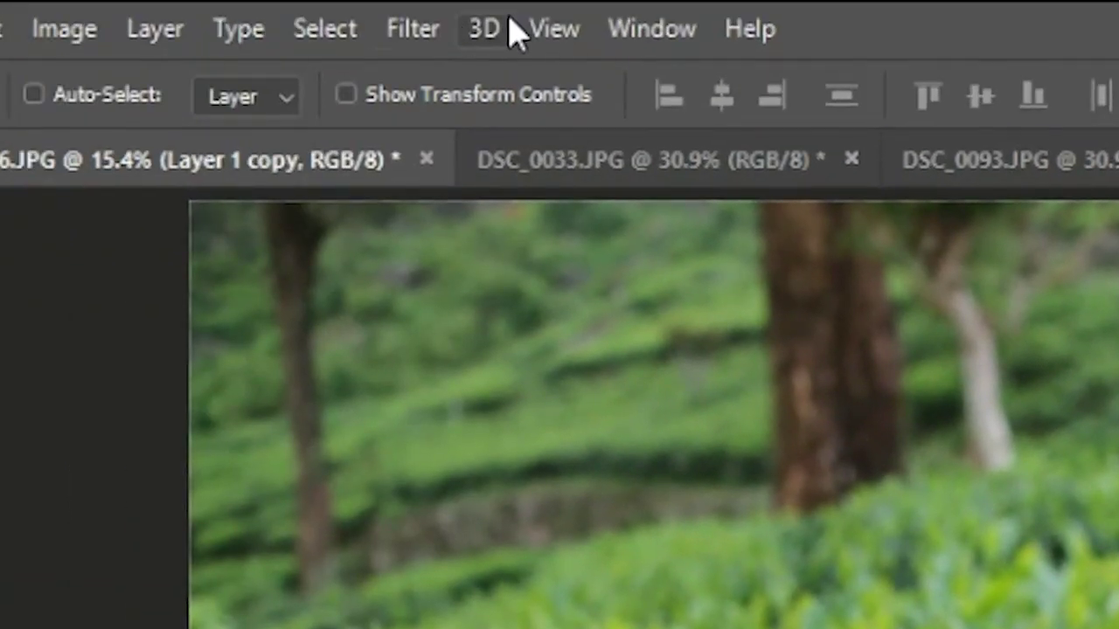
- Apply Filter > Other > HSB/HSL to the top copy with RGB input and HSL row order
click(422, 29)
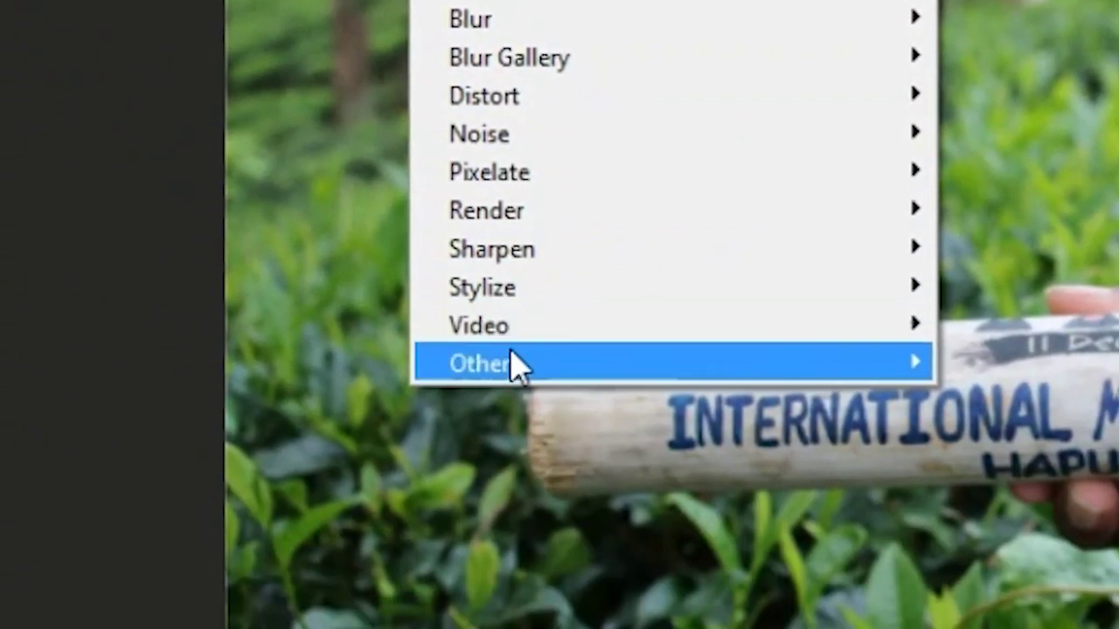
mouse_move(505, 621)
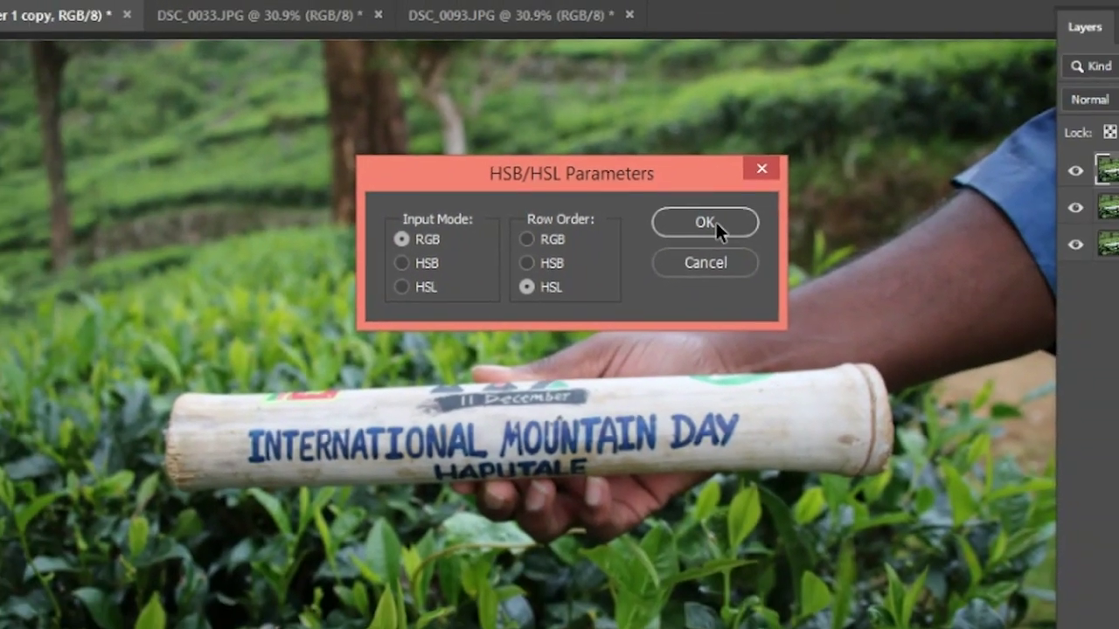
click(753, 225)
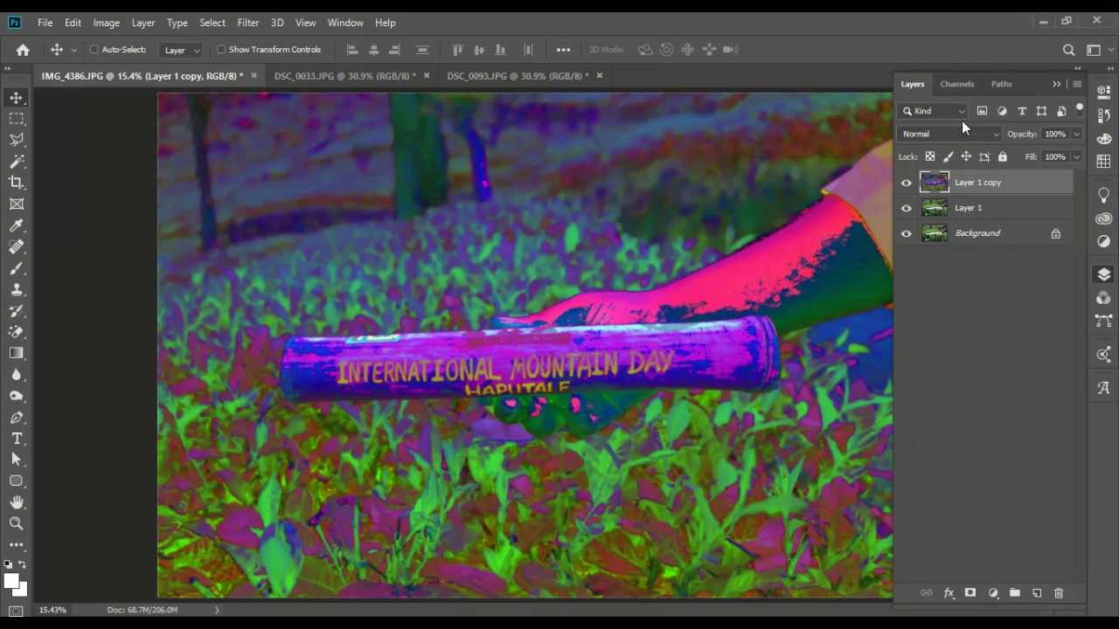
- Load the HSL copy's Green channel as a selection, then delete Layer 1 copy
click(945, 86)
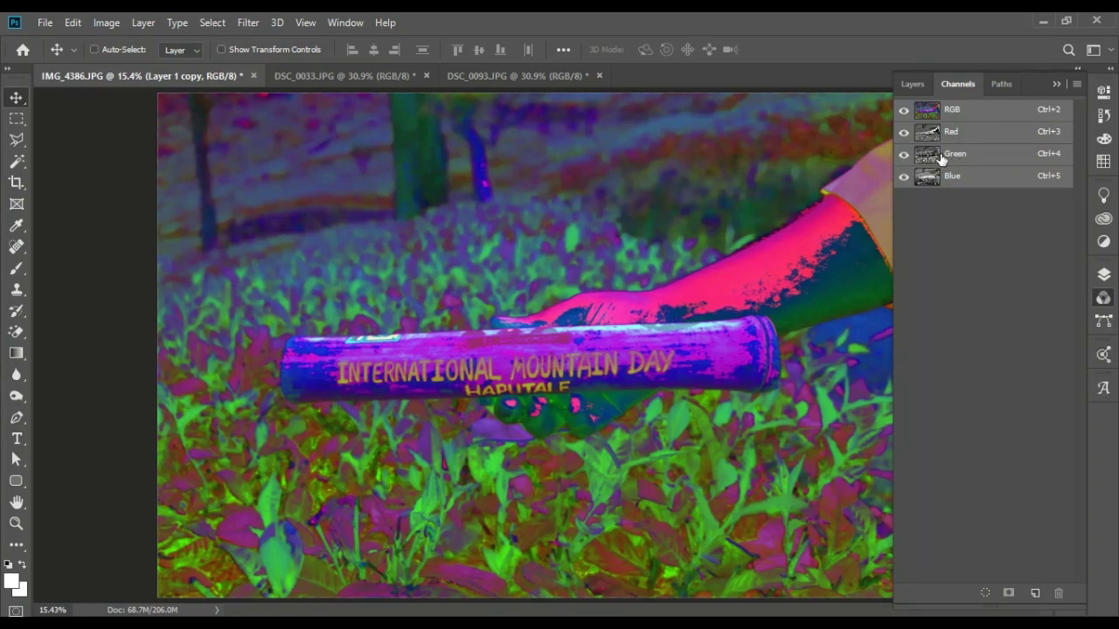
key(ctrl)
ctrl+click(927, 162)
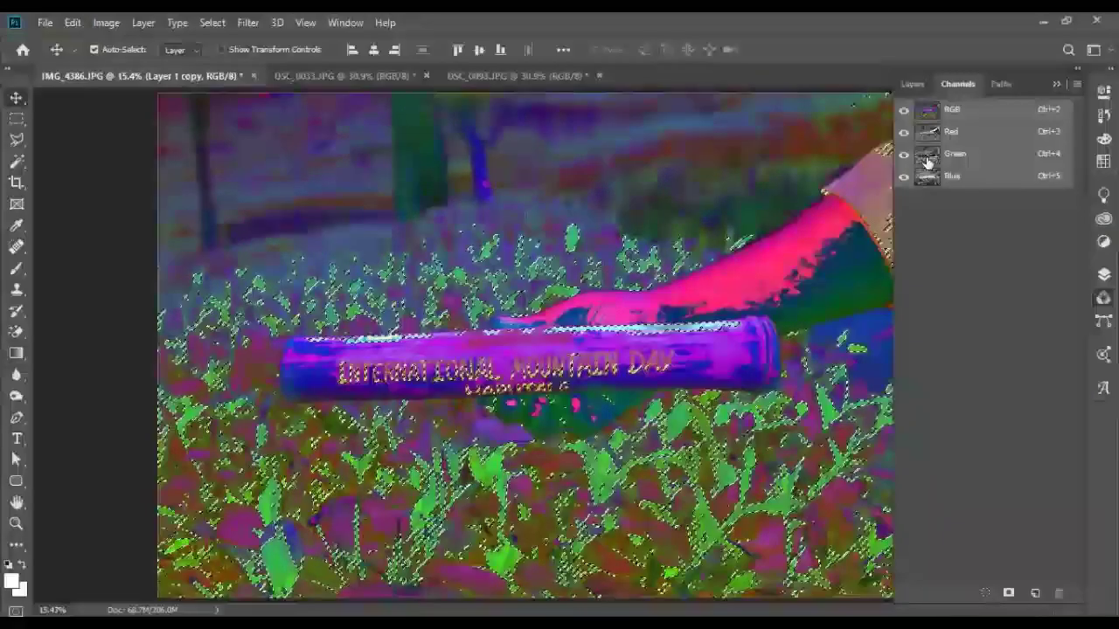
click(912, 84)
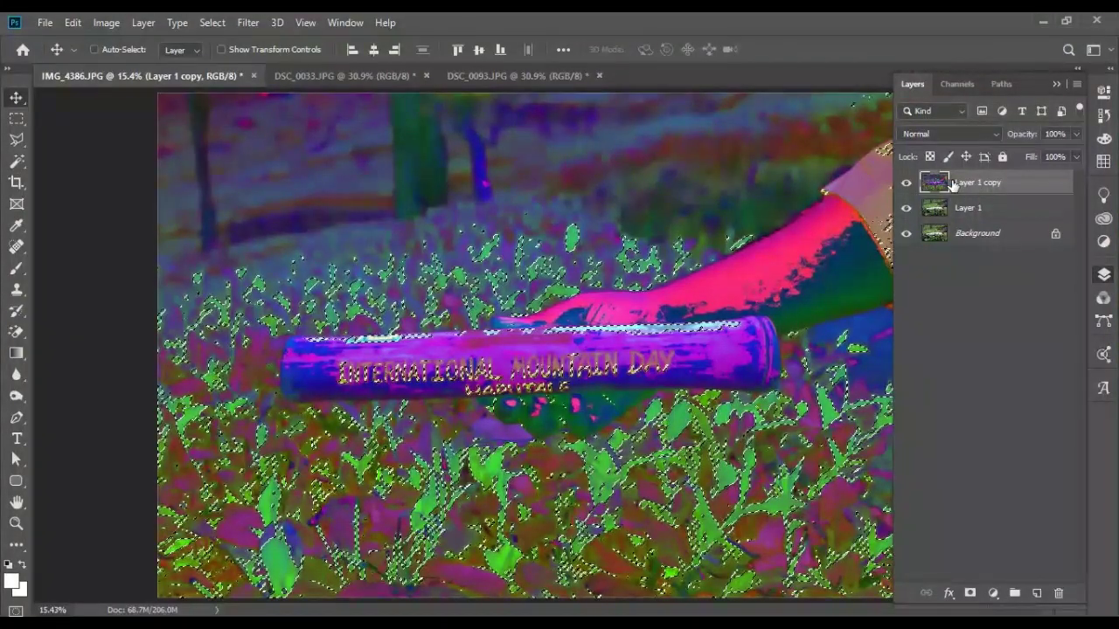
drag(964, 172, 1056, 595)
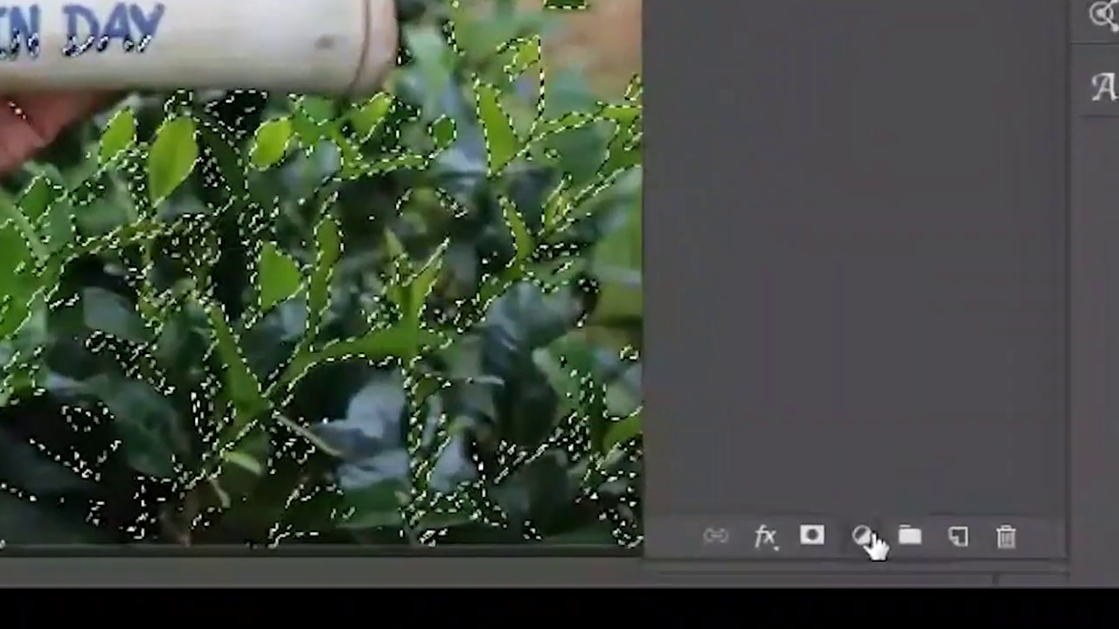
- Add a Hue/Saturation adjustment layer on the leaf selection with Saturation at +100
click(993, 594)
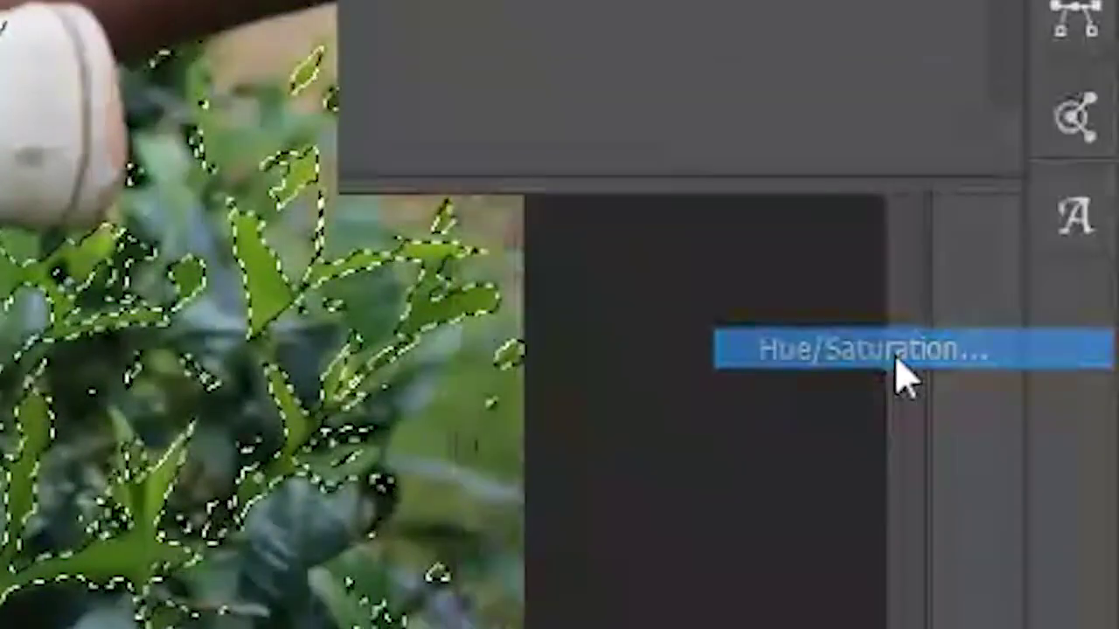
click(895, 357)
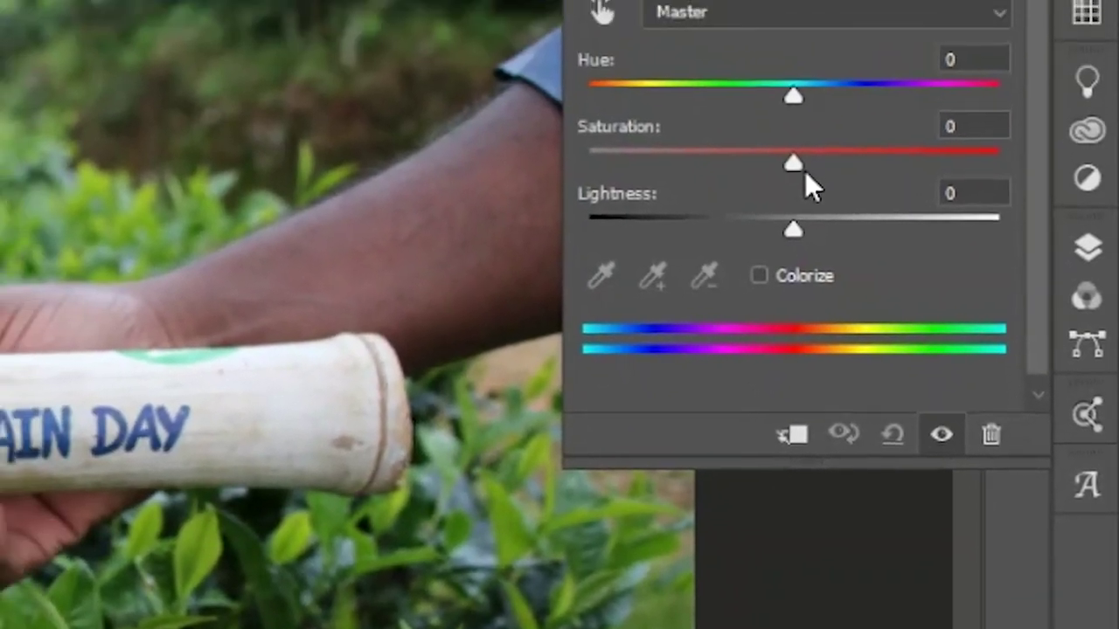
drag(804, 175, 1019, 188)
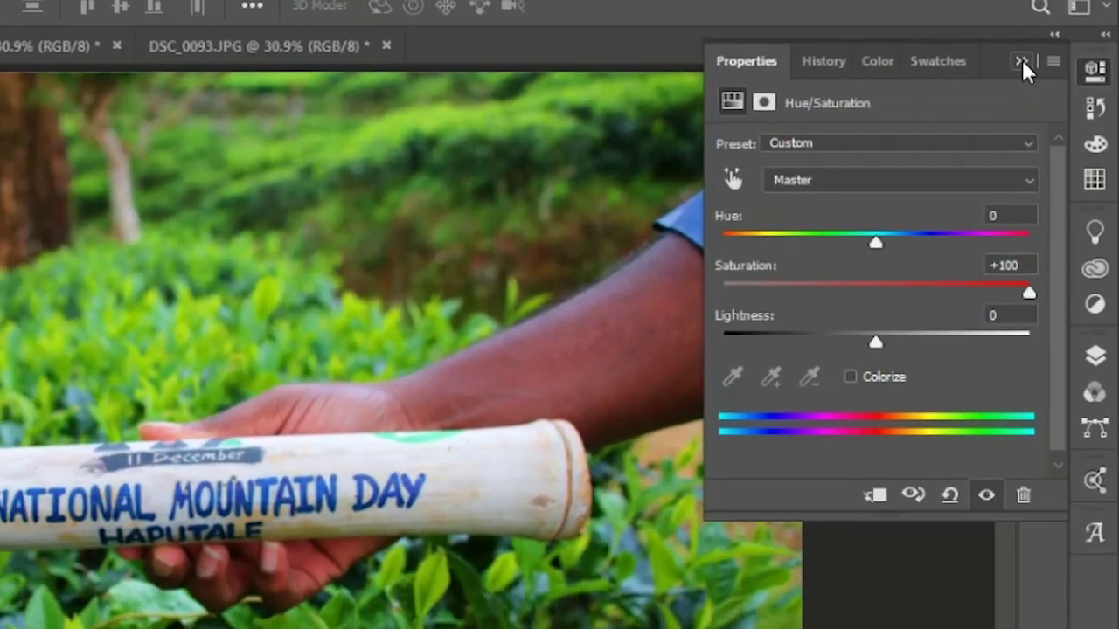
click(1008, 52)
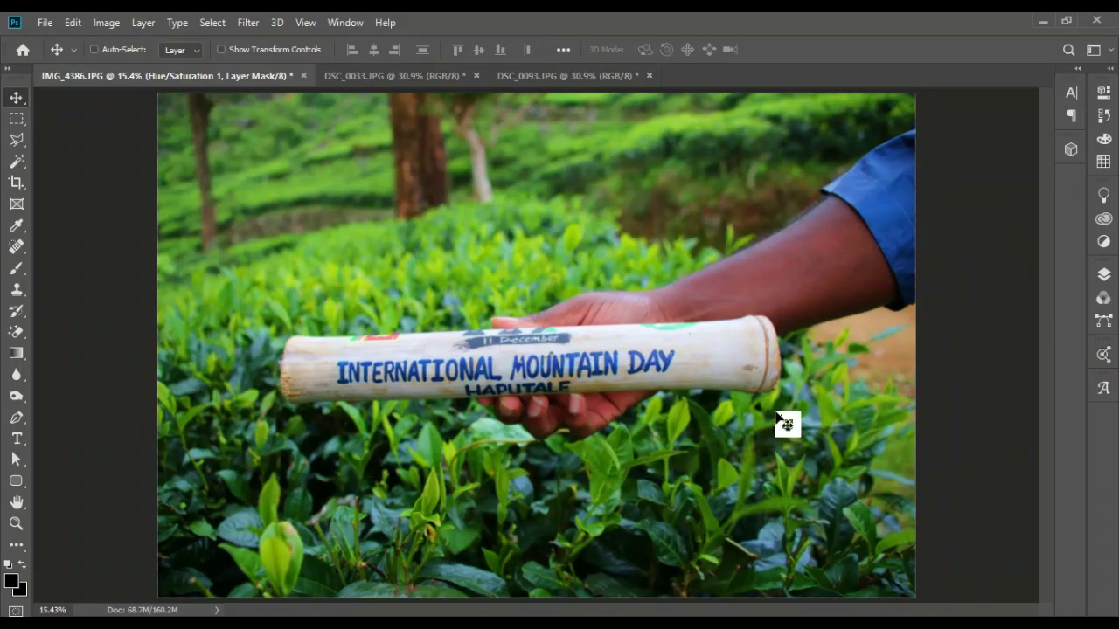
- Switch to the bird photo DSC_0093.JPG and duplicate its layer twice
click(542, 82)
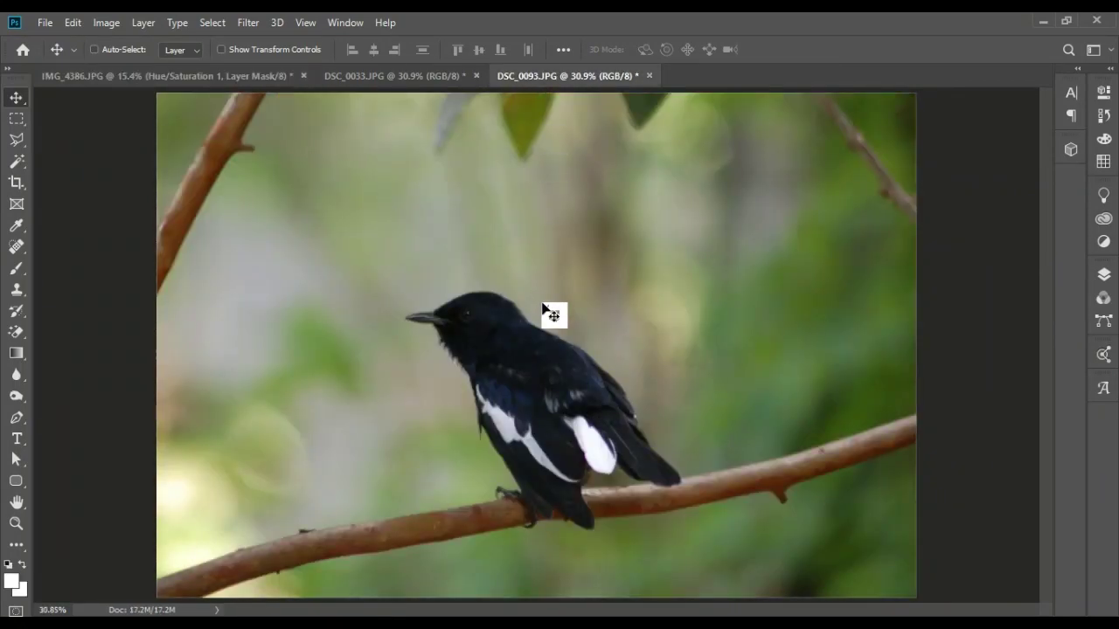
click(1103, 276)
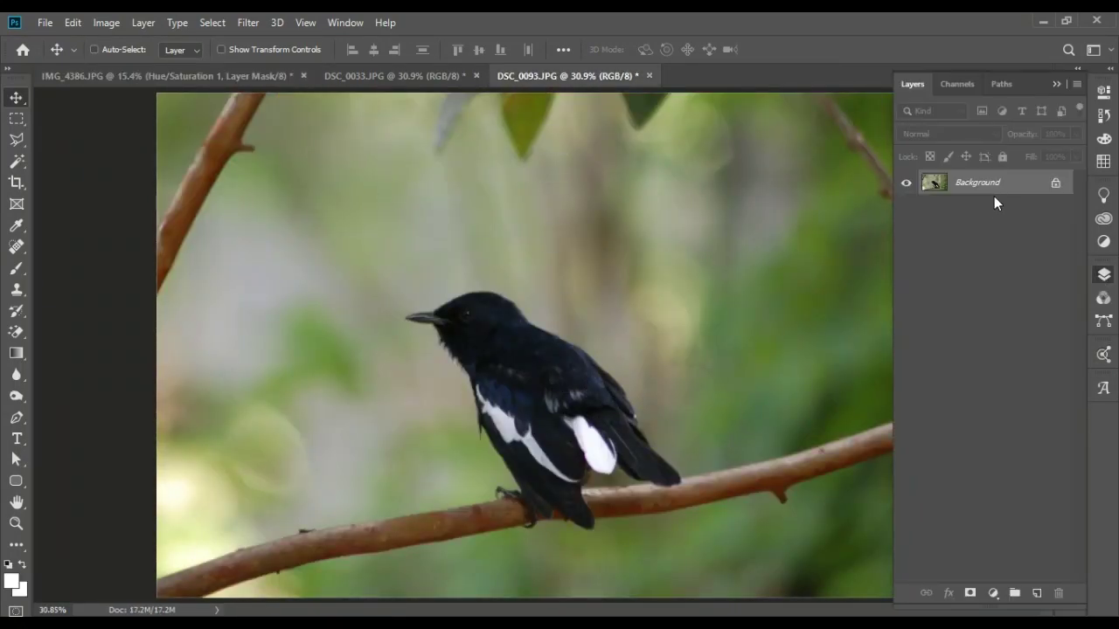
key(ctrl+j)
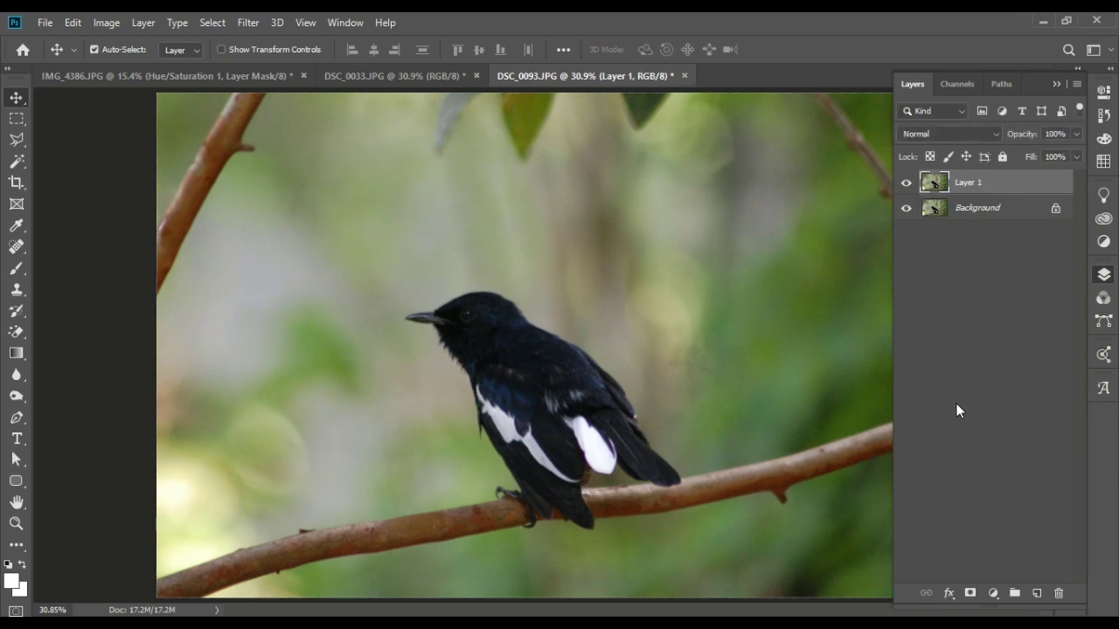
key(ctrl+j)
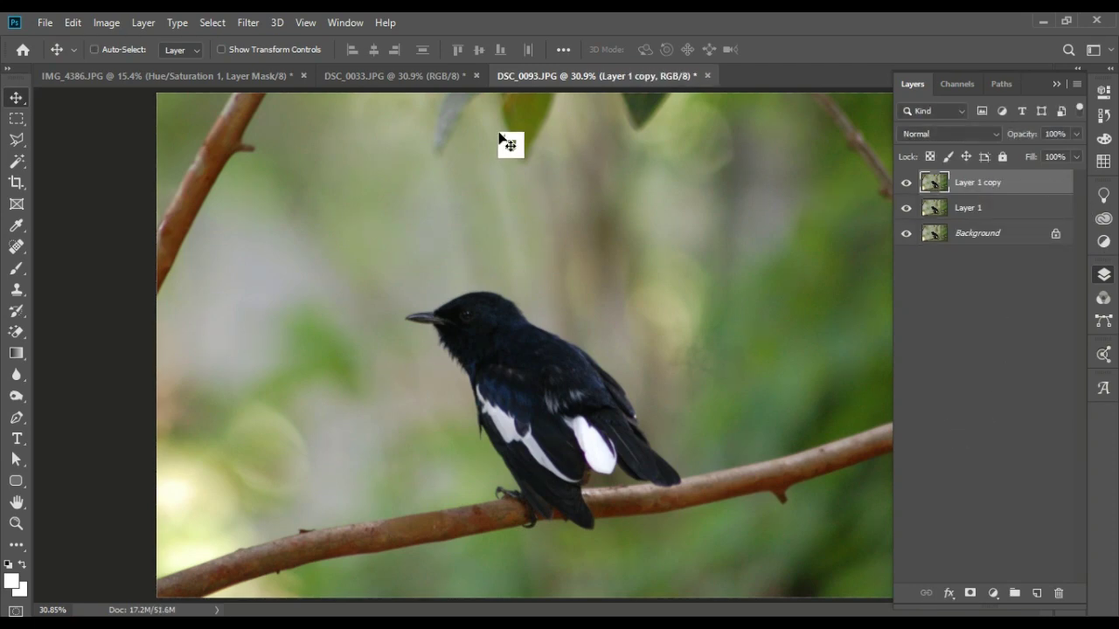
- Convert the top bird-photo copy with the HSB/HSL filter
click(262, 21)
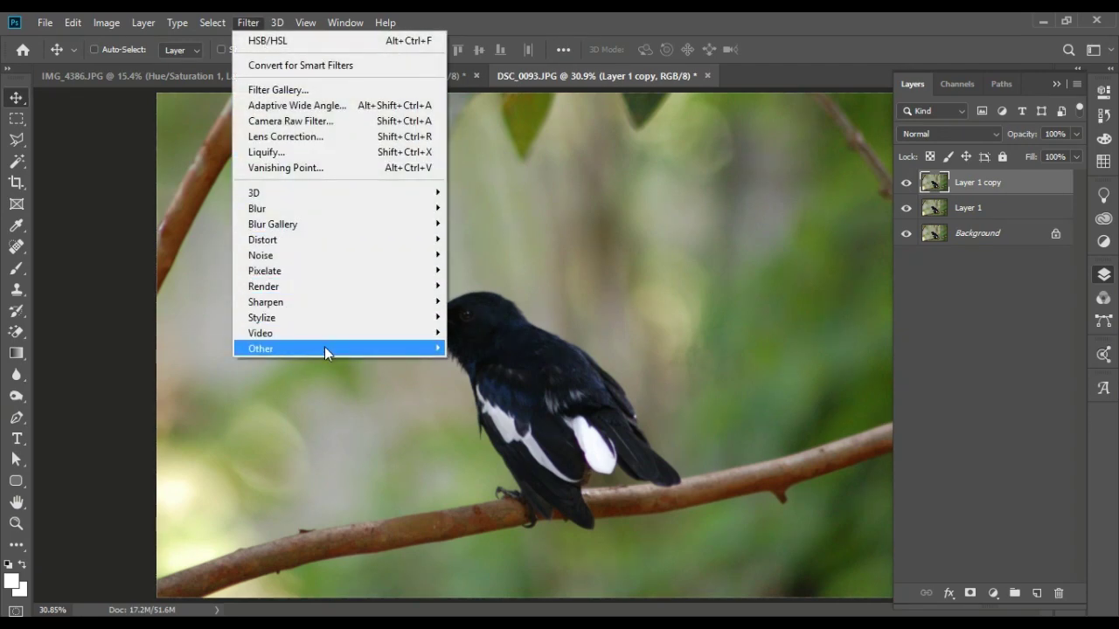
mouse_move(325, 347)
click(495, 380)
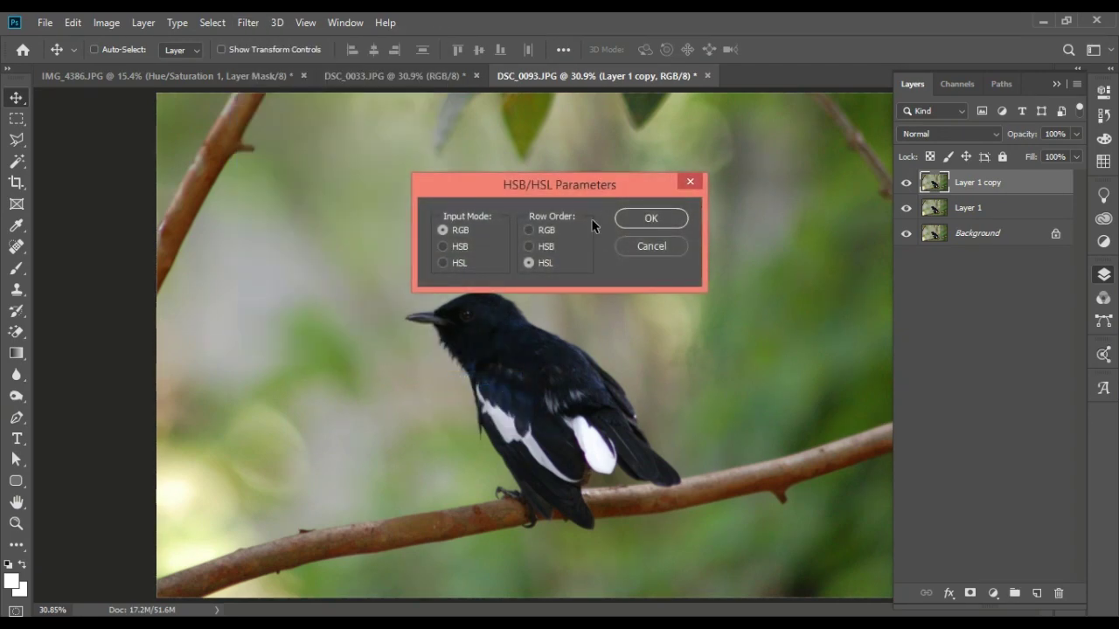
click(646, 218)
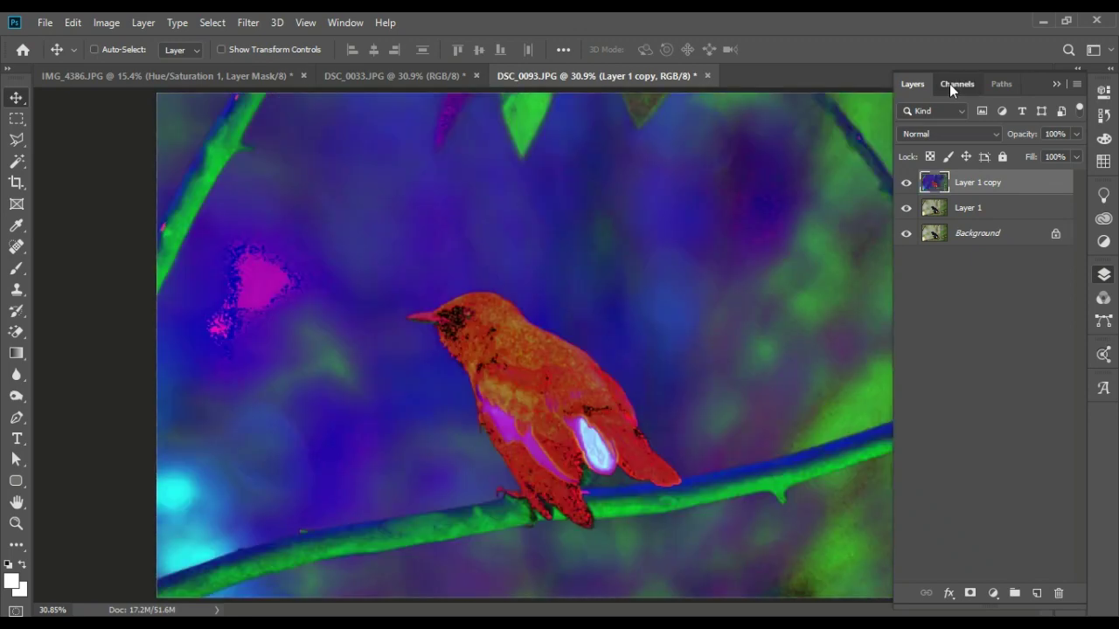
- Load the copy's Green channel as a selection and delete the HSB/HSL copy
click(954, 84)
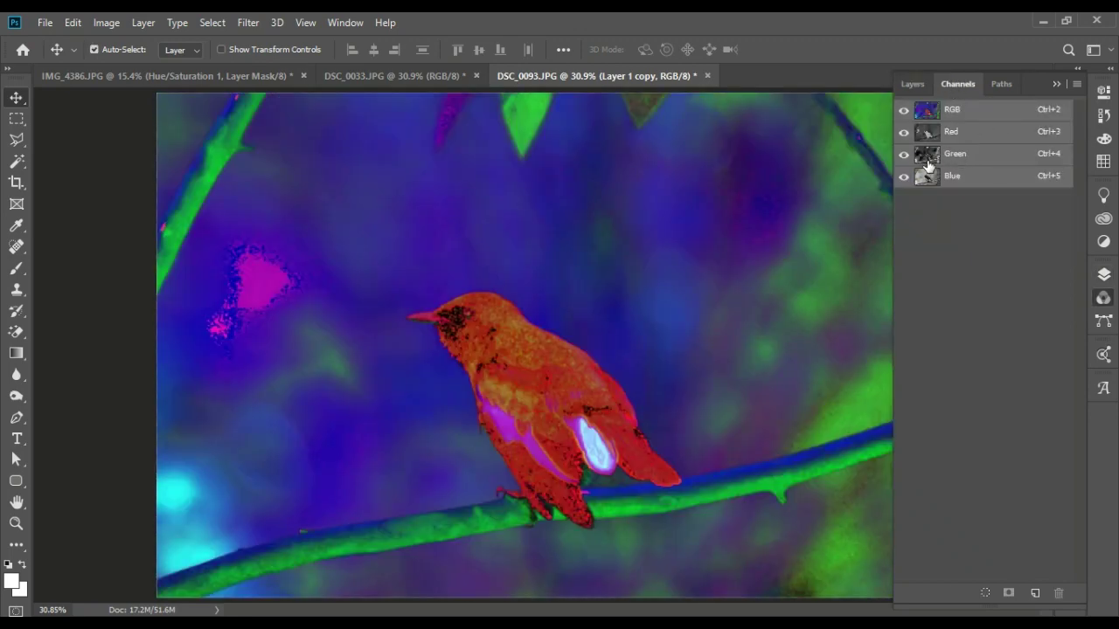
ctrl+click(927, 162)
click(912, 84)
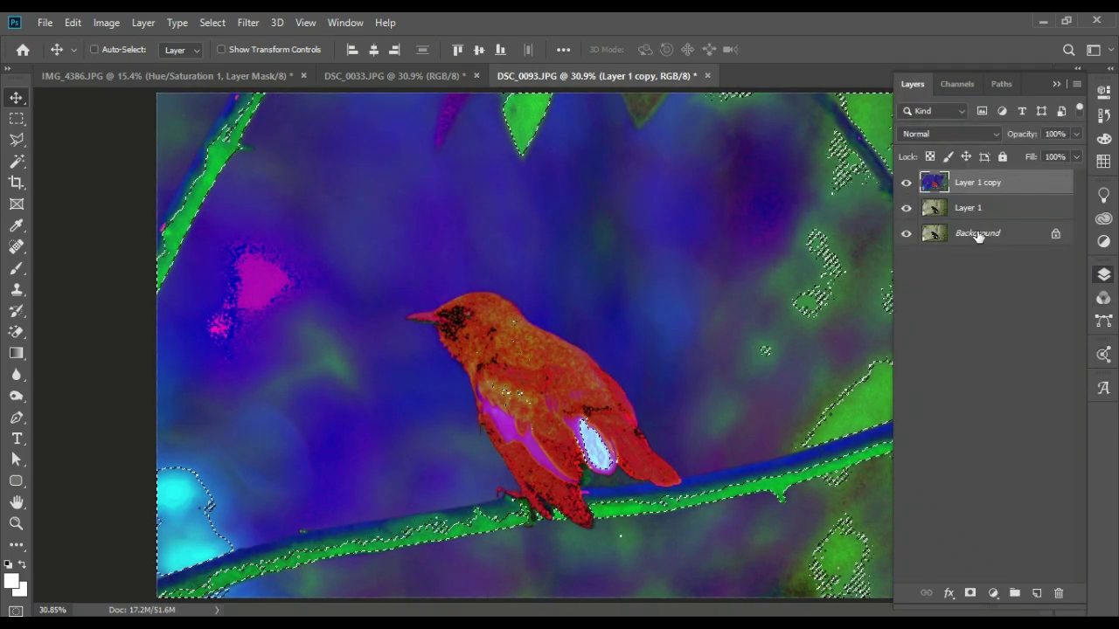
drag(965, 185, 1059, 594)
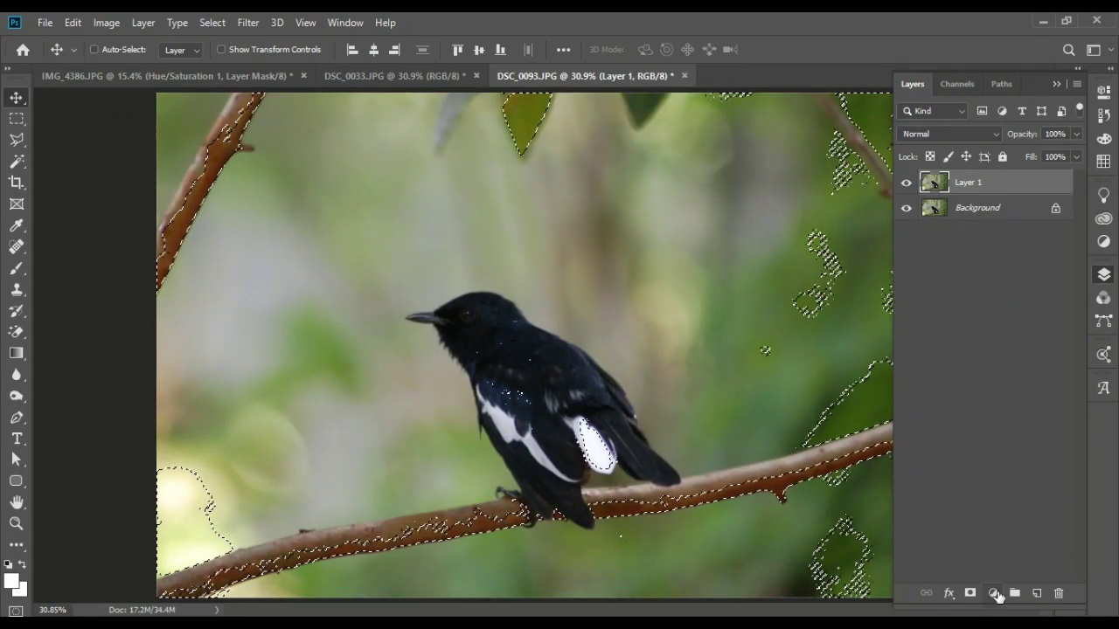
- Add a Hue/Saturation adjustment layer with raised saturation, masked to the selected greens
click(993, 593)
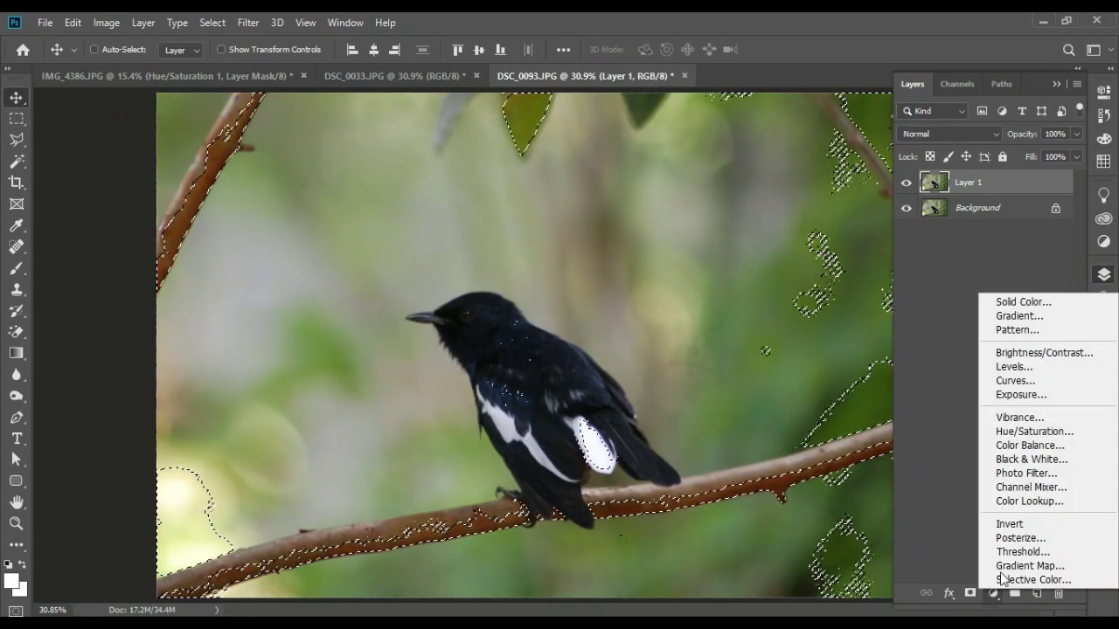
click(1038, 434)
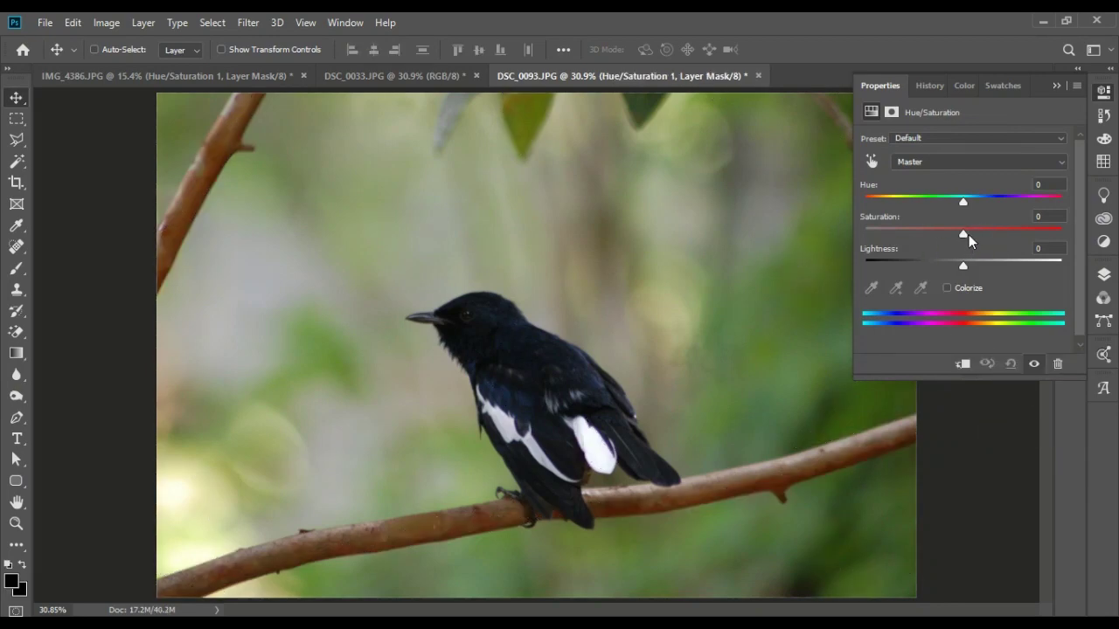
drag(965, 234, 1041, 234)
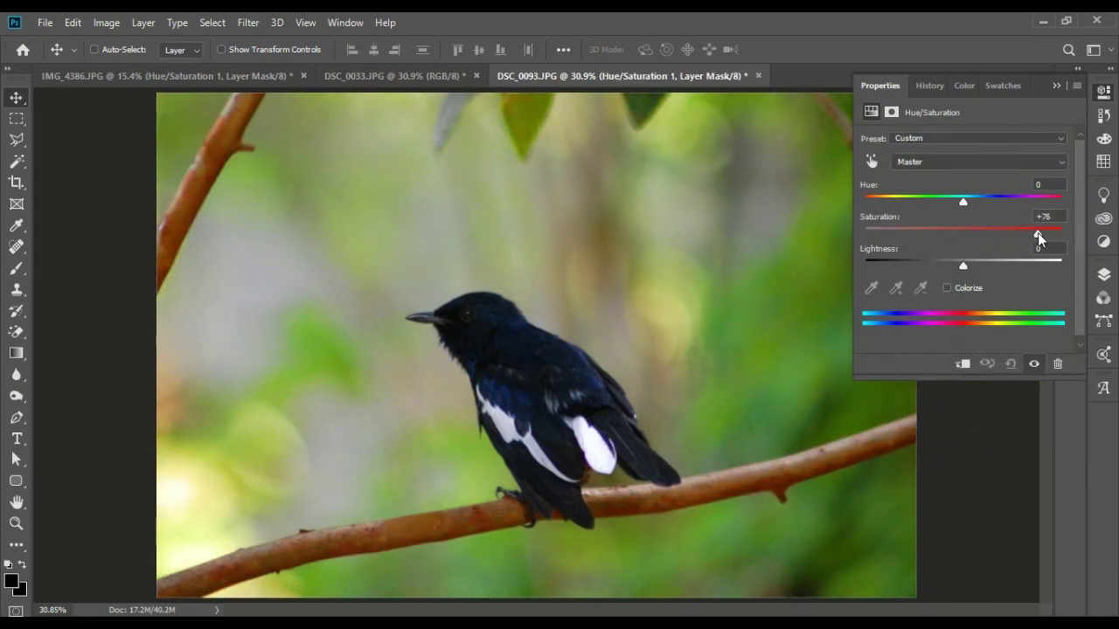
click(1056, 85)
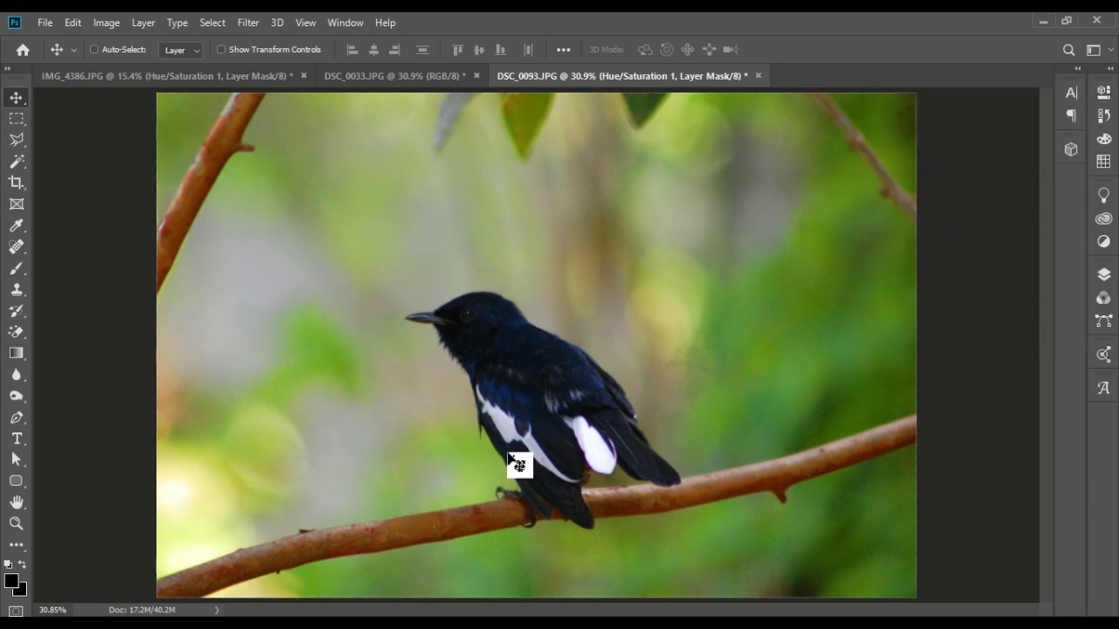
- View the bird's head at 100% zoom and make Layer 1 active
right_click(481, 292)
click(514, 309)
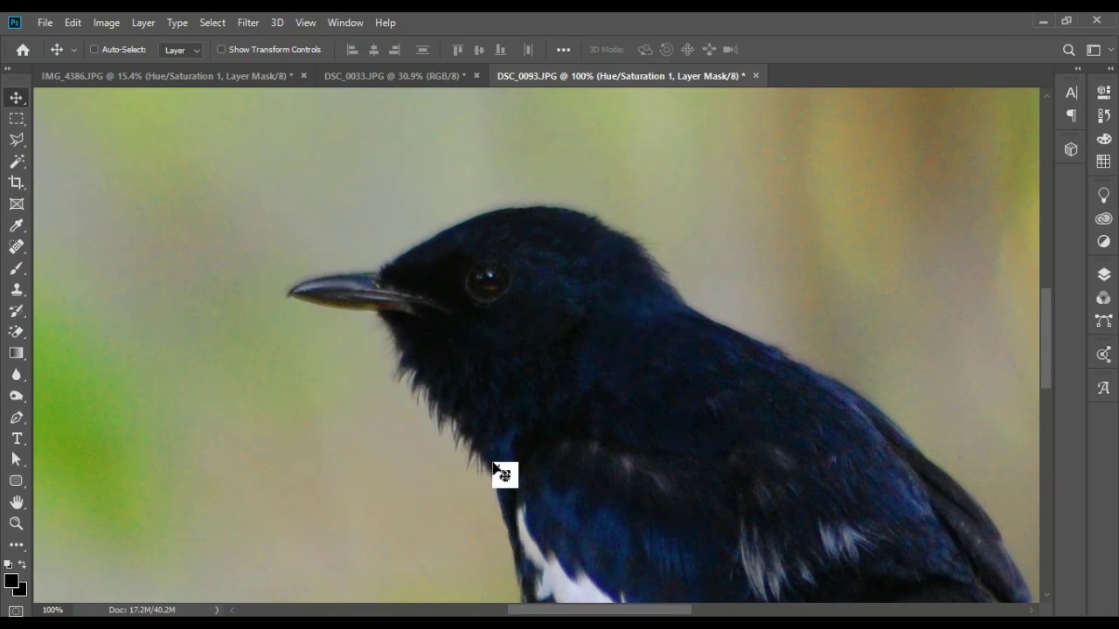
drag(551, 390, 584, 337)
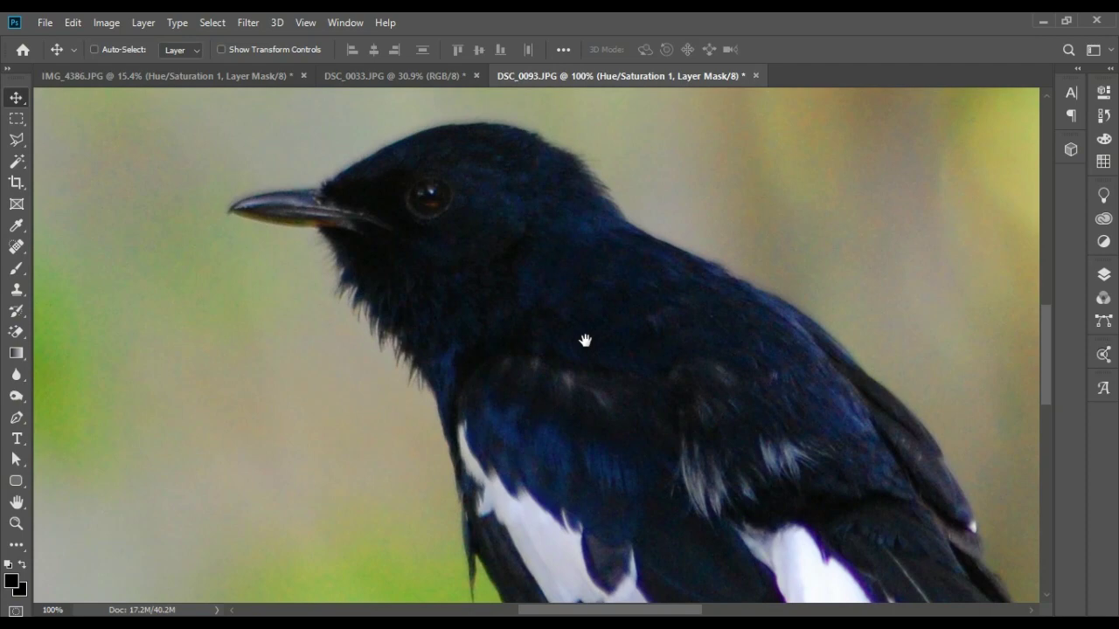
click(1104, 275)
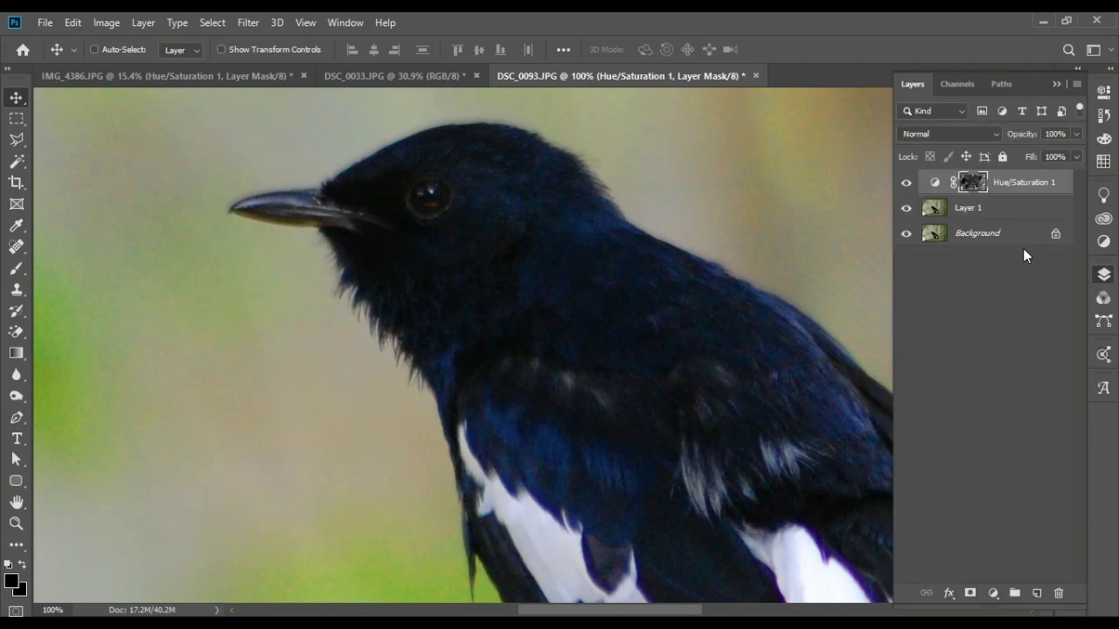
click(975, 214)
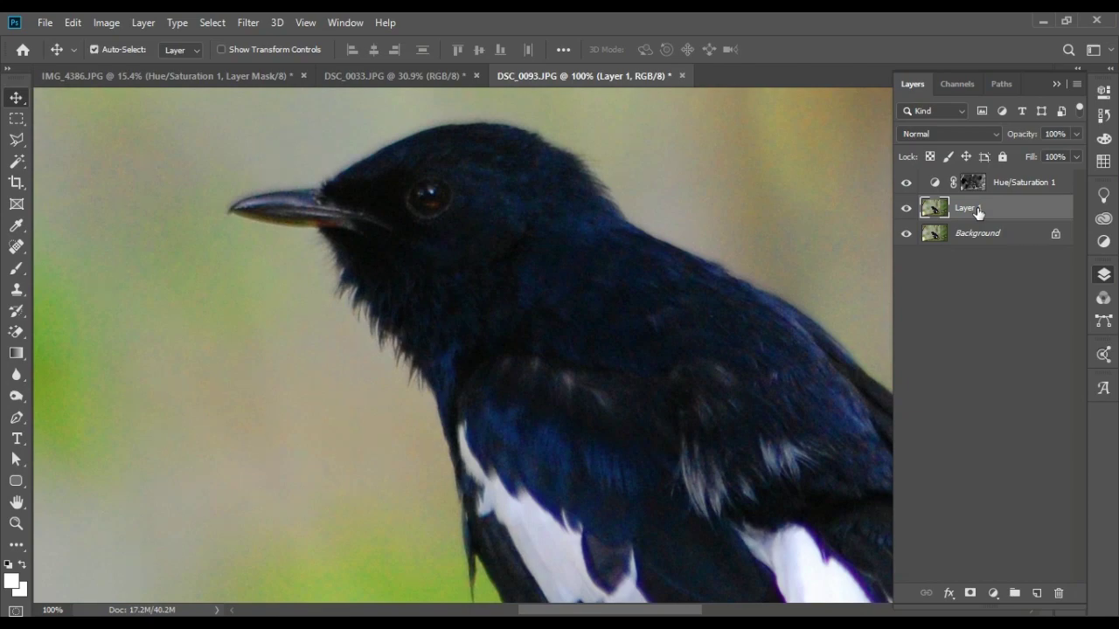
- Duplicate Layer 1 and apply a High Pass filter with a 10-pixel radius to the copy
key(ctrl+j)
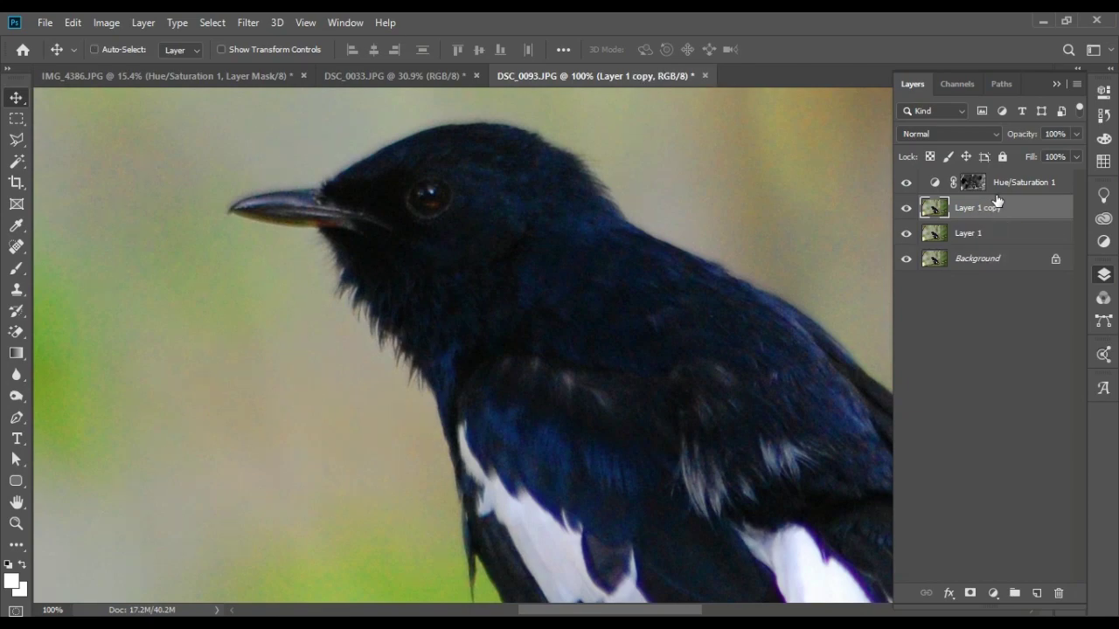
click(248, 23)
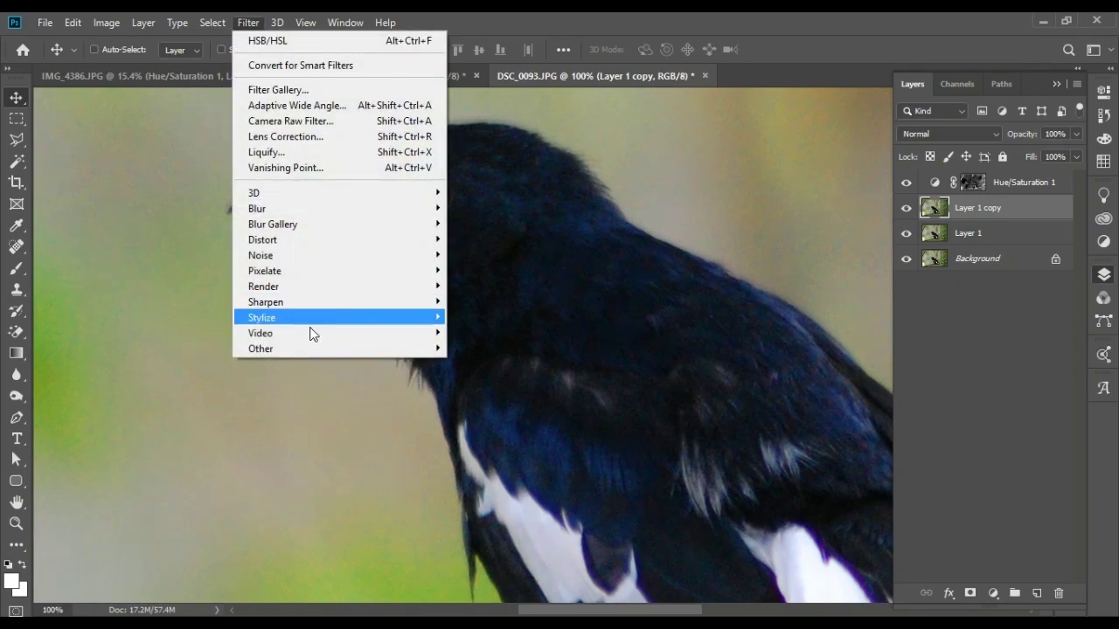
mouse_move(287, 351)
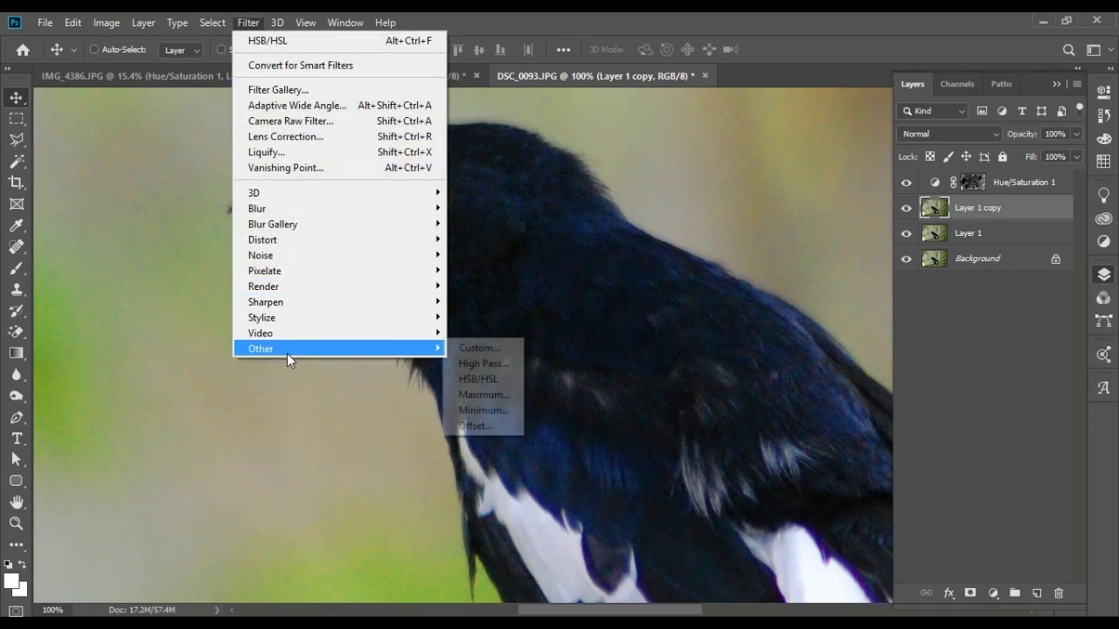
click(483, 364)
drag(769, 188, 799, 158)
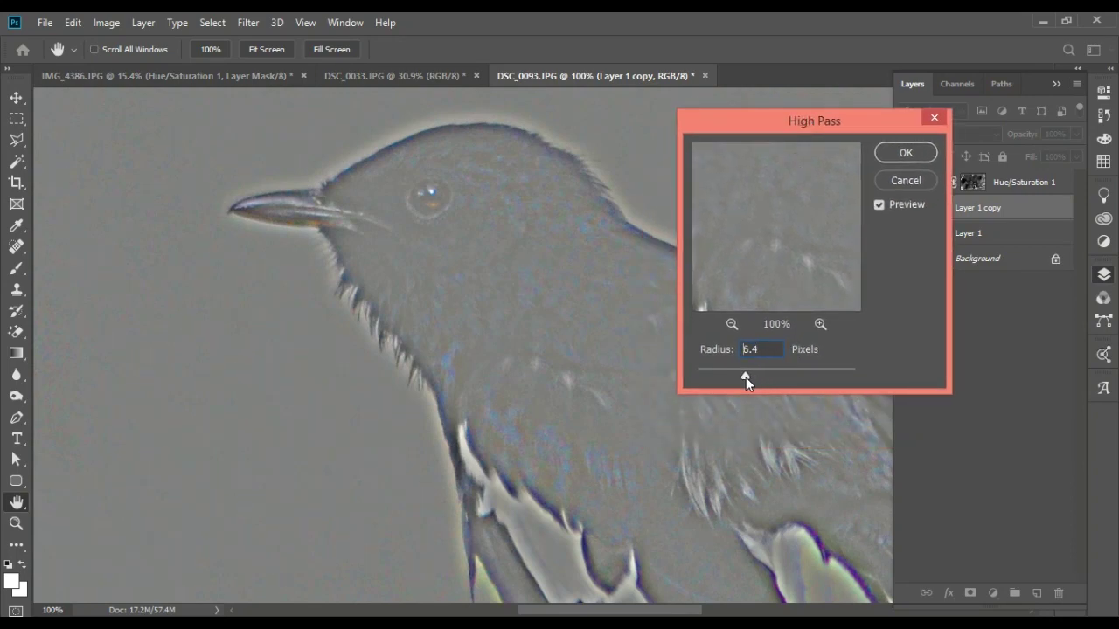
mouse_move(745, 377)
mouse_down()
mouse_move(766, 374)
mouse_move(754, 377)
mouse_up()
click(418, 194)
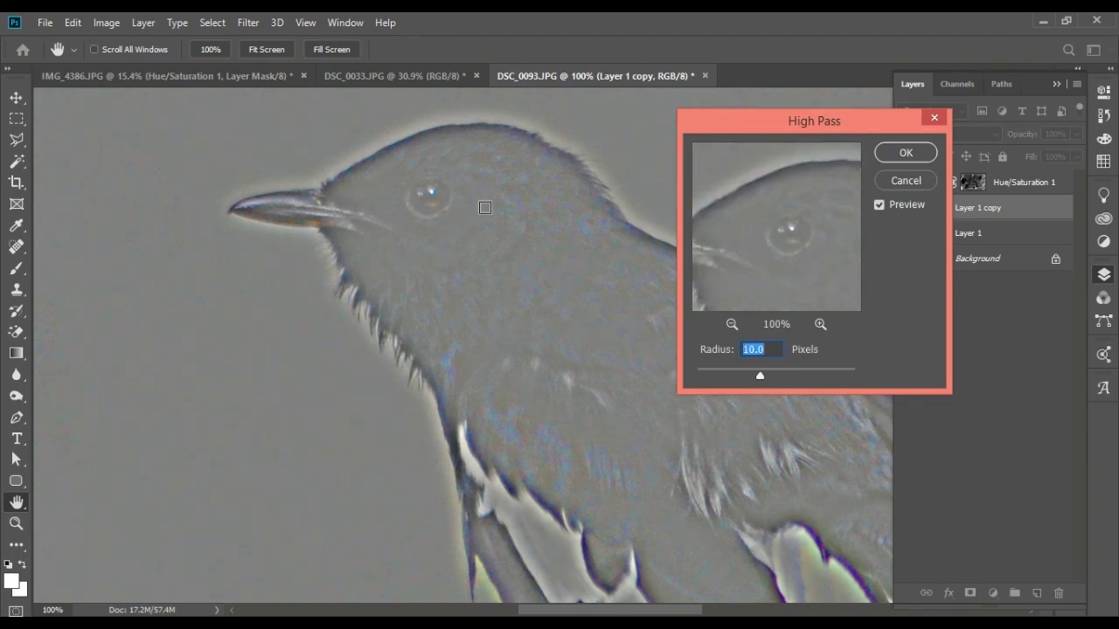
click(906, 154)
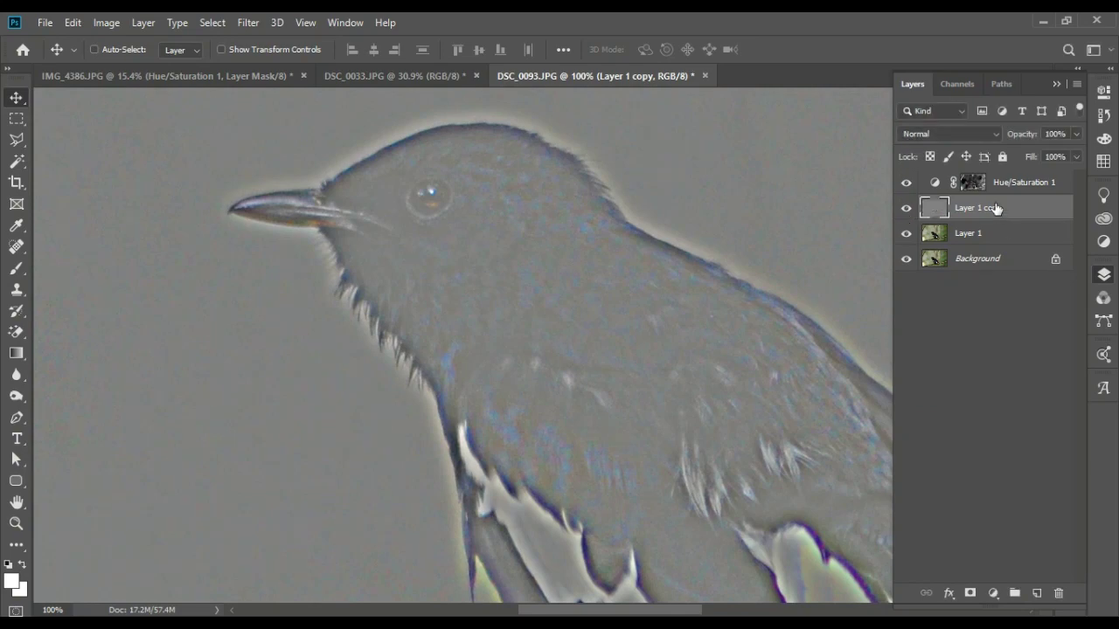
- Set Layer 1 copy's blend mode to Soft Light and toggle it off and on to compare the sharpening
click(970, 134)
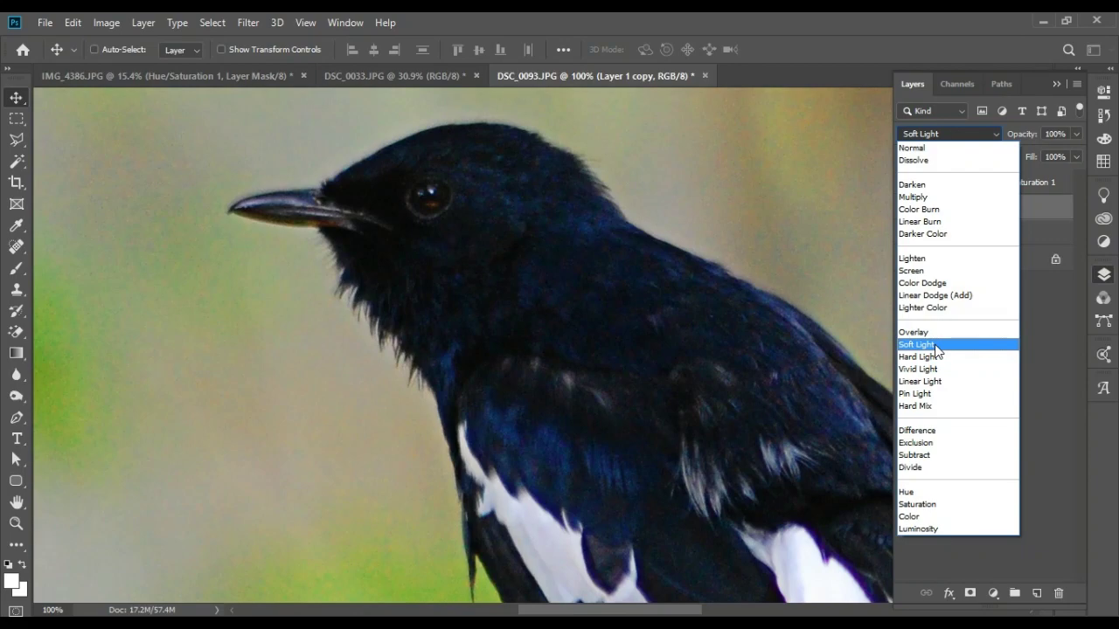
click(934, 345)
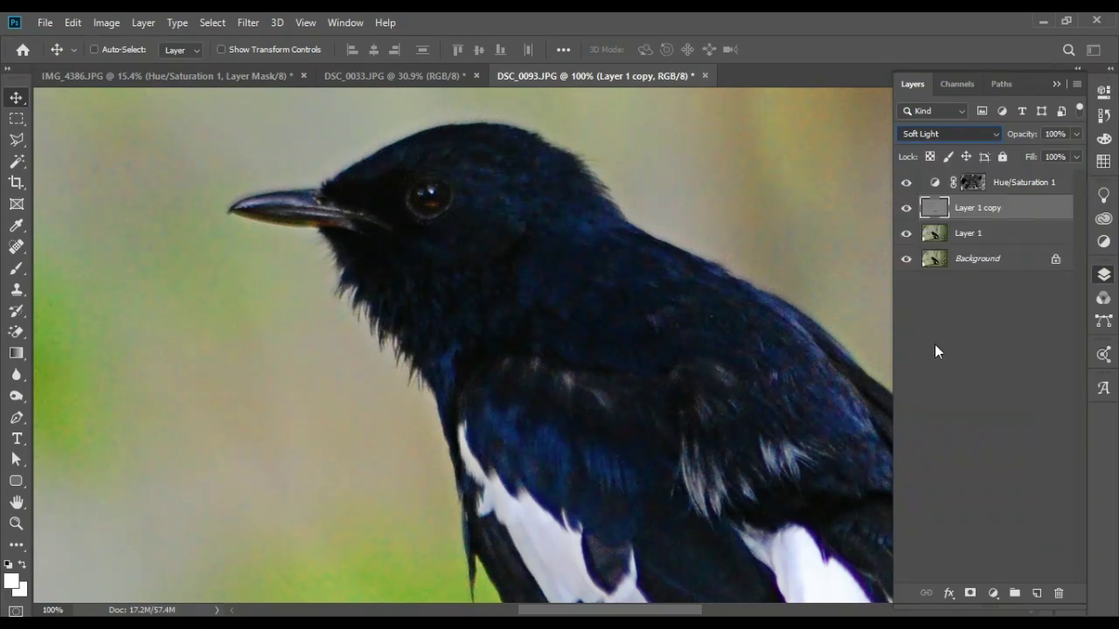
click(902, 209)
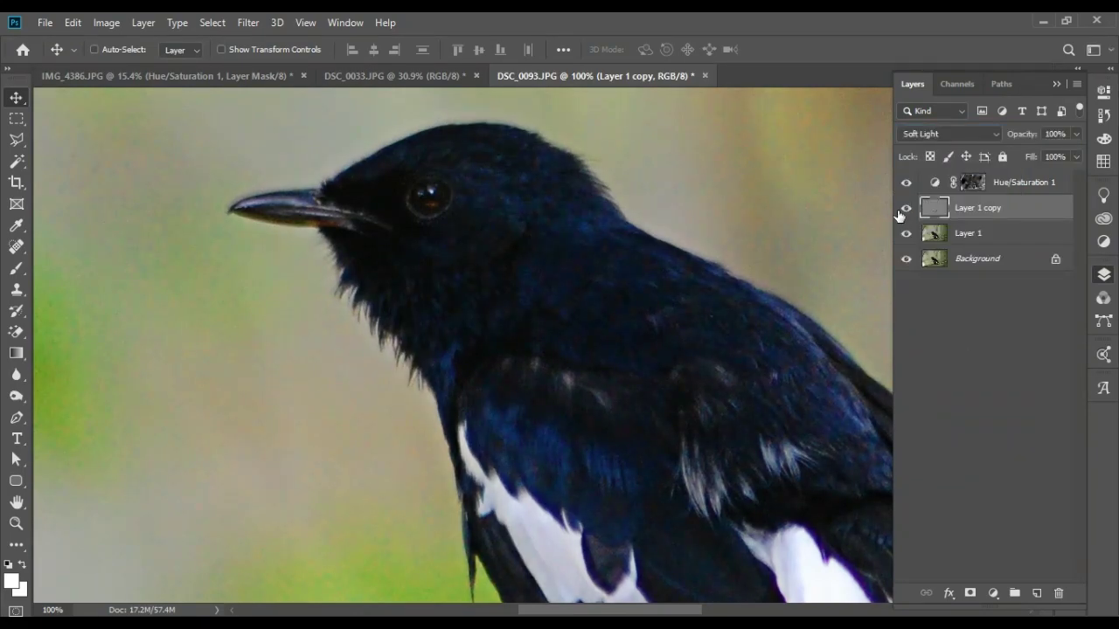
click(904, 208)
scroll(587, 287, down, 5)
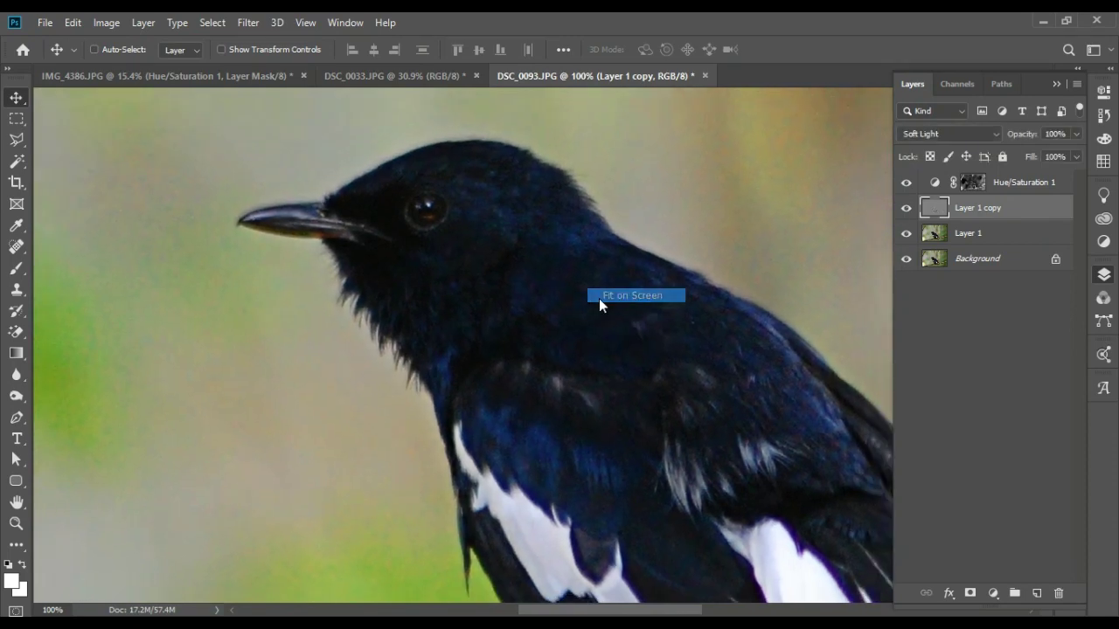